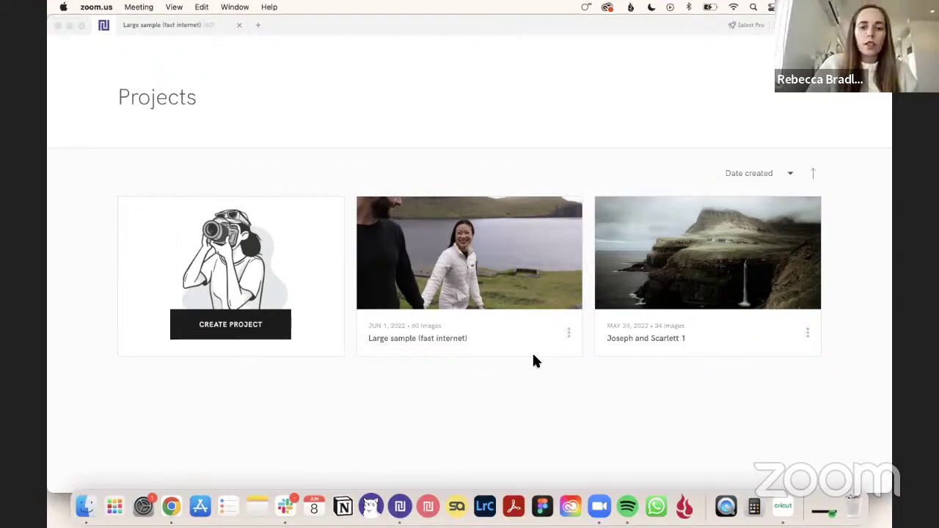
# - Create a Wedding project named 'Example' that imports the Large sample (fast internet) folder
pyautogui.click(247, 329)
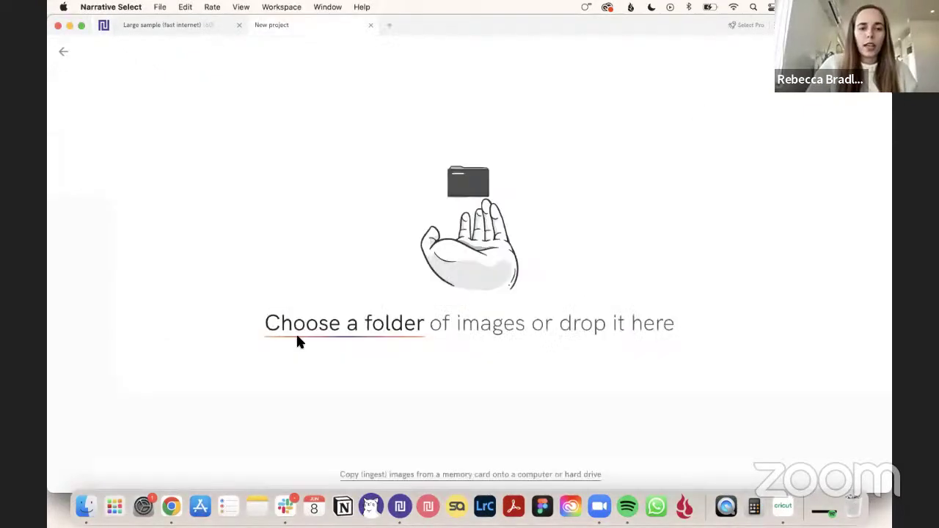
pyautogui.click(306, 328)
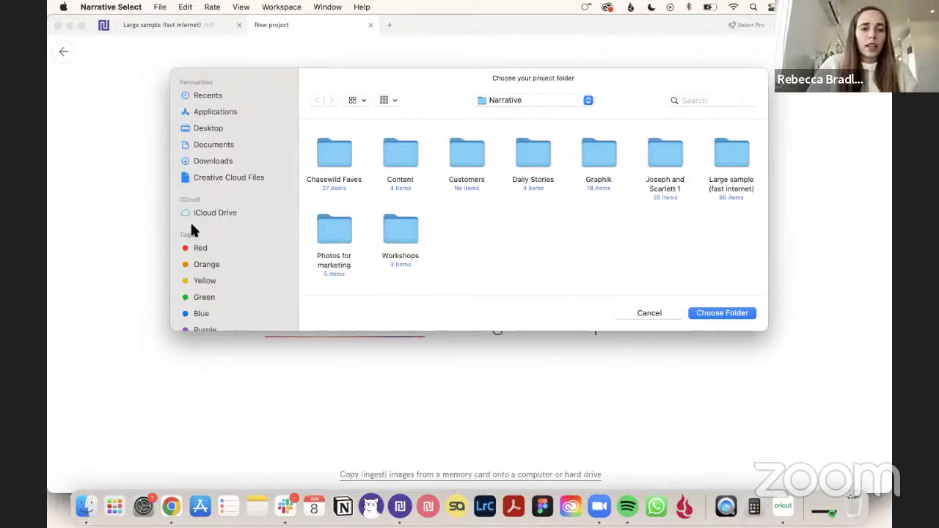
pyautogui.click(729, 162)
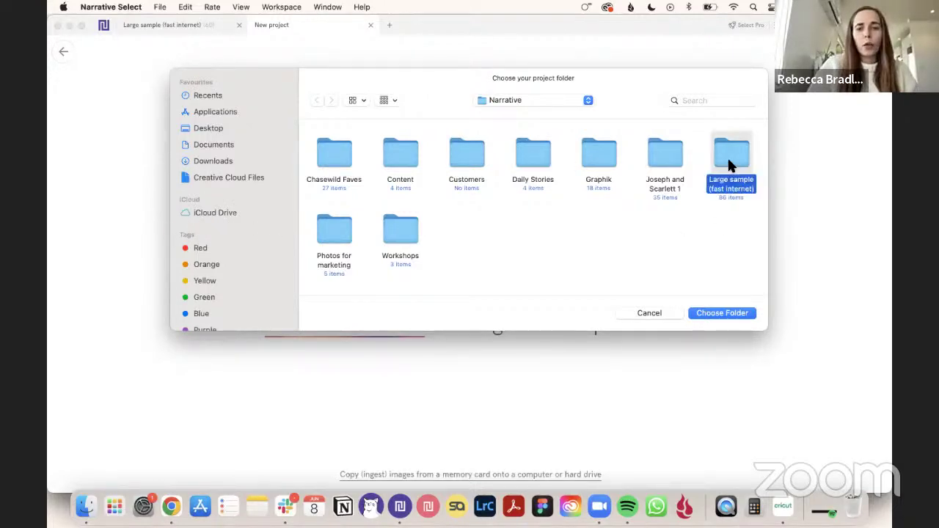
pyautogui.click(722, 313)
pyautogui.write('Exam')
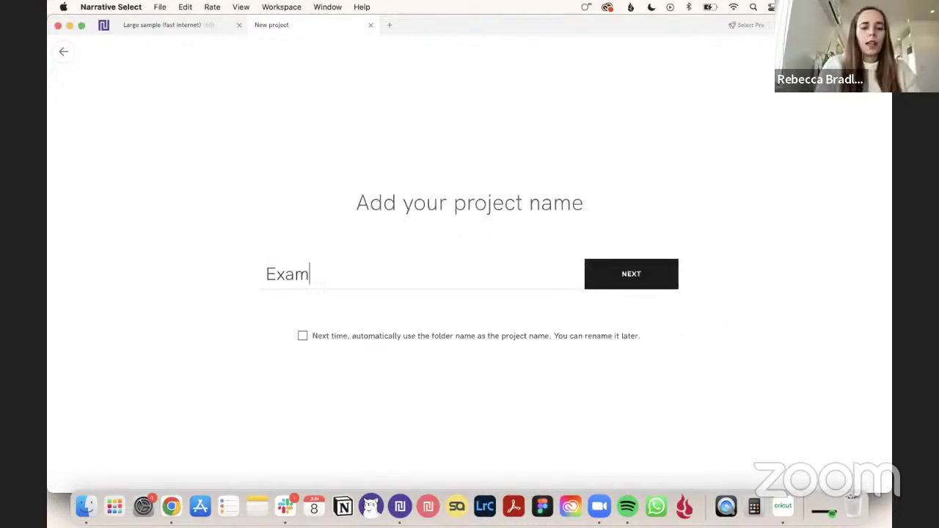
pyautogui.write('ple')
pyautogui.press('Return')
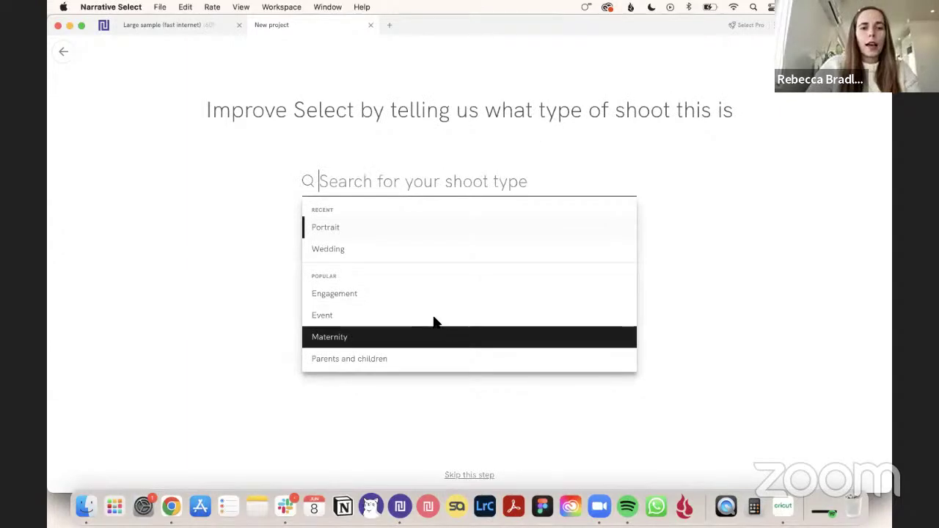
pyautogui.click(388, 249)
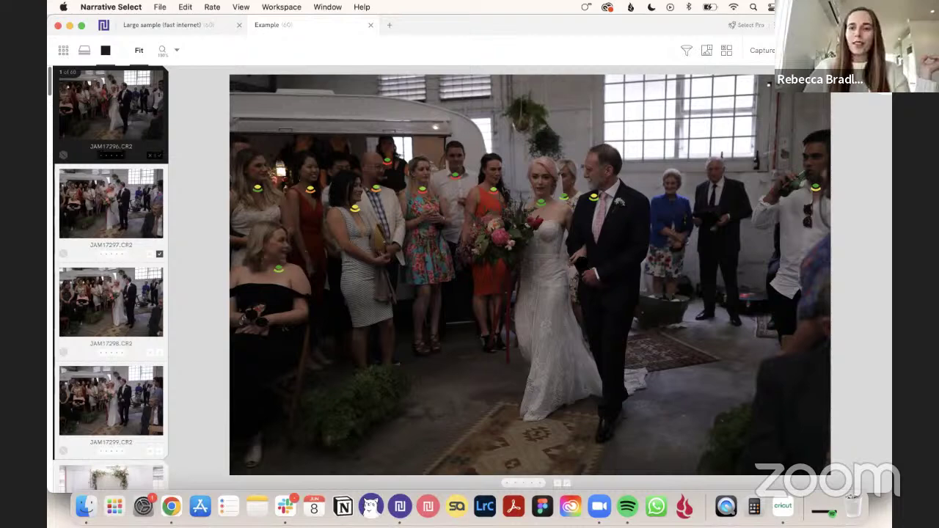
# - In the Large sample project, step through the couple photos to JAM14299 and rate it 1 star
pyautogui.click(205, 26)
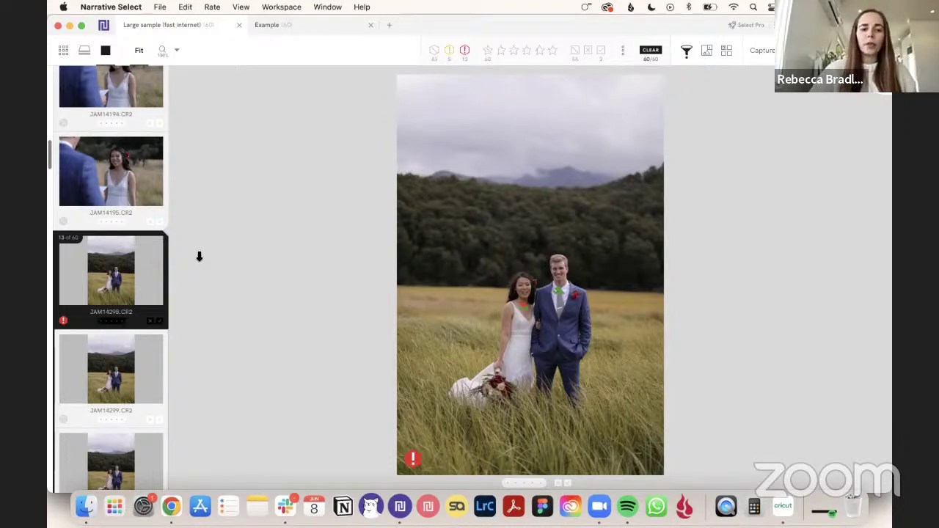
pyautogui.click(88, 356)
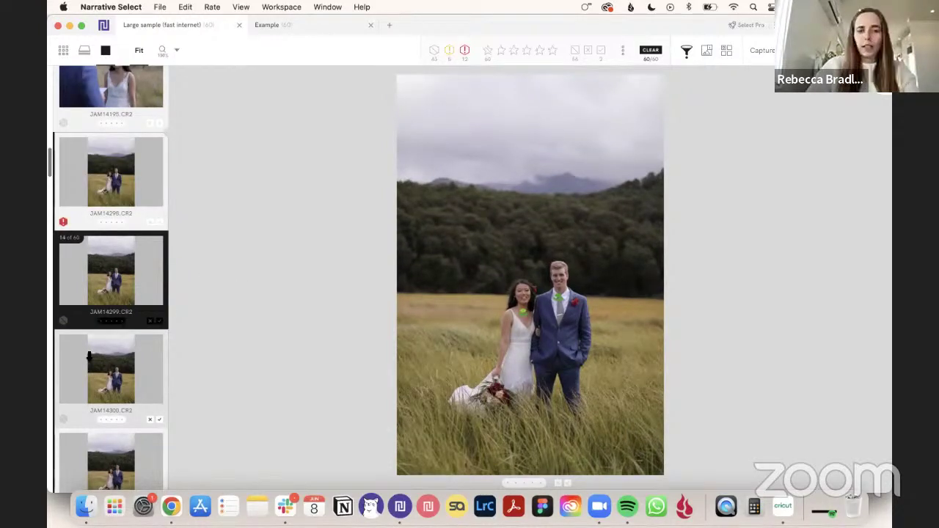
pyautogui.click(89, 356)
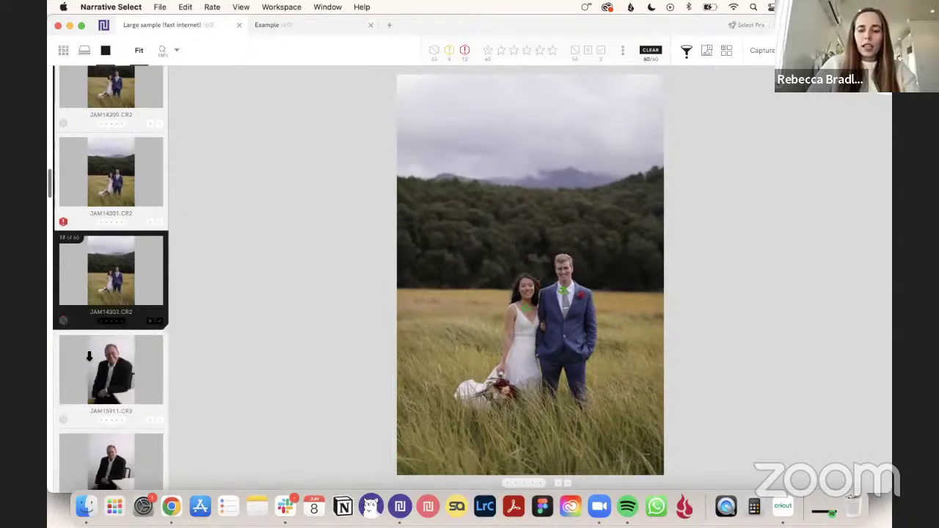
pyautogui.click(88, 356)
pyautogui.press('Left')
pyautogui.press('Left')
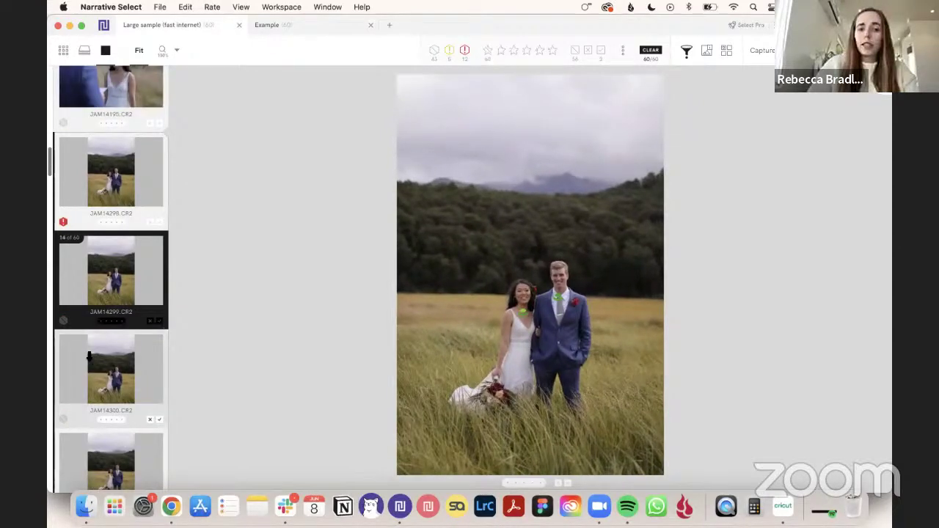
pyautogui.press('Left')
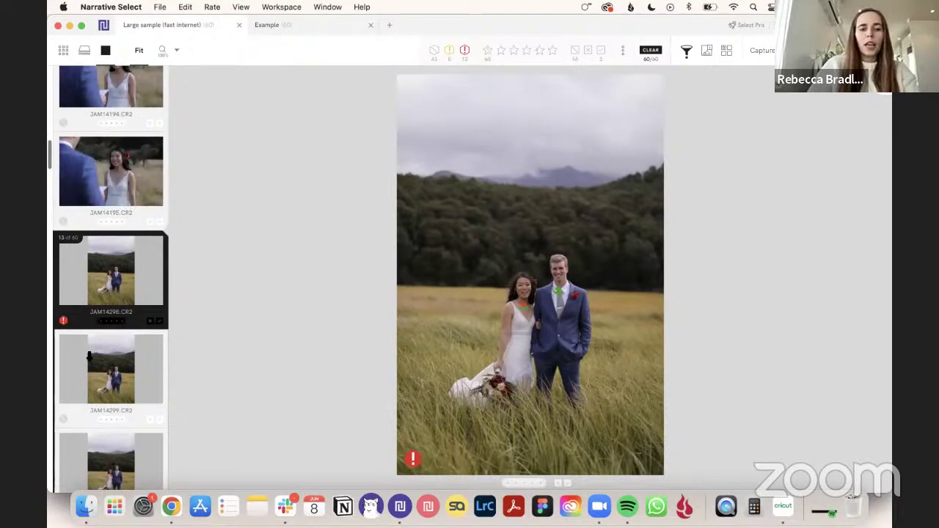
pyautogui.press('Right')
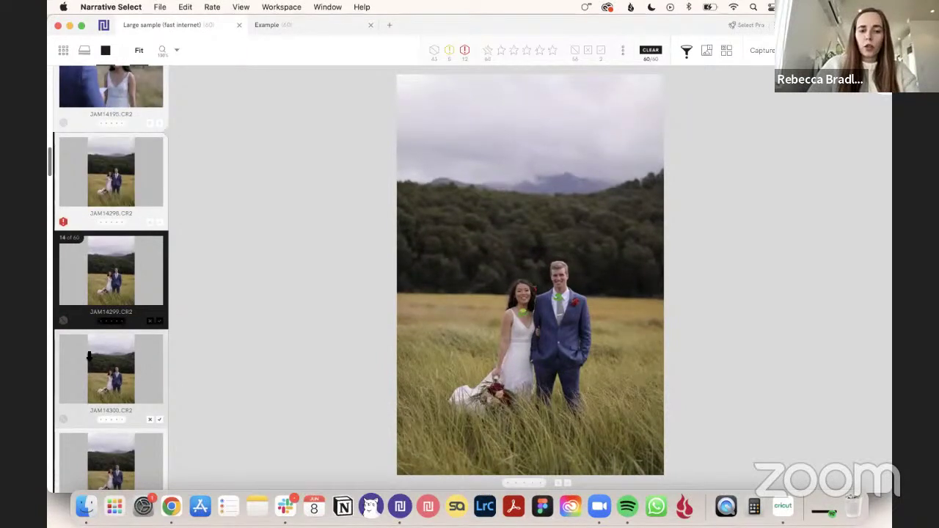
pyautogui.press('1')
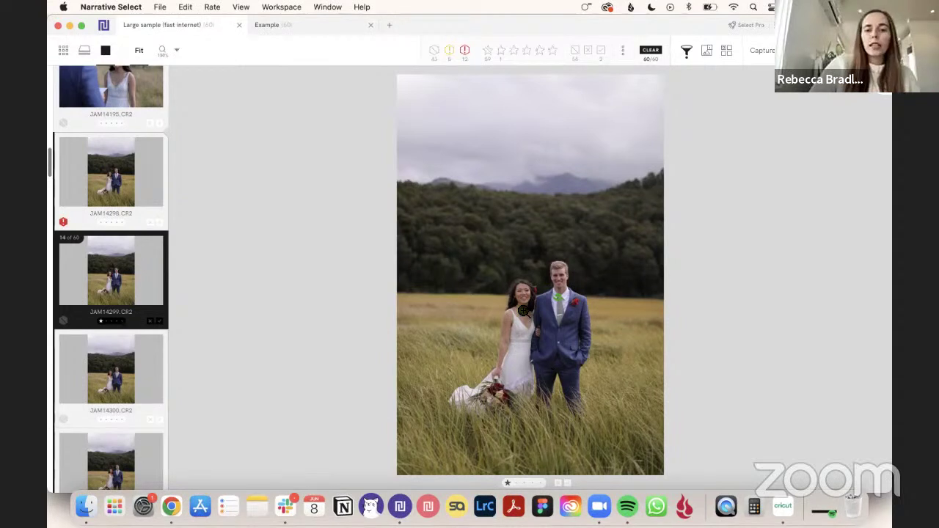
pyautogui.moveTo(499, 317)
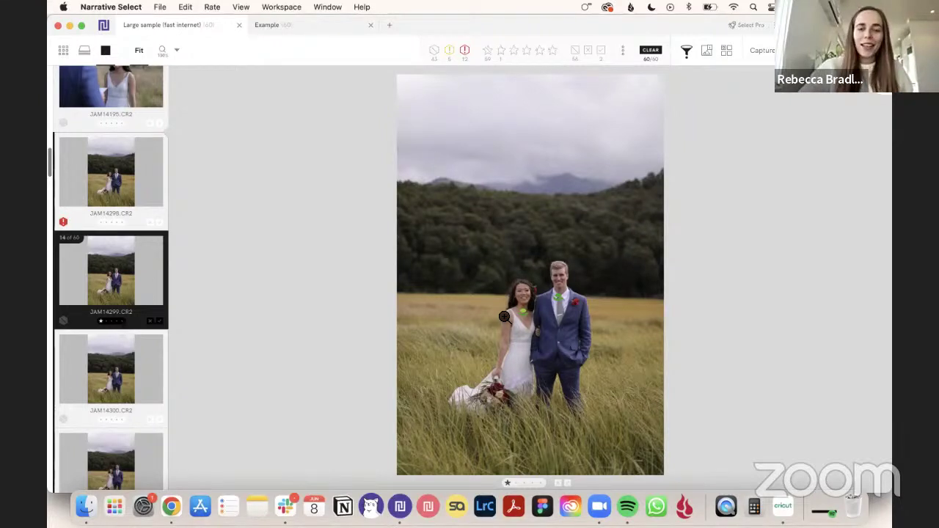
pyautogui.moveTo(523, 312)
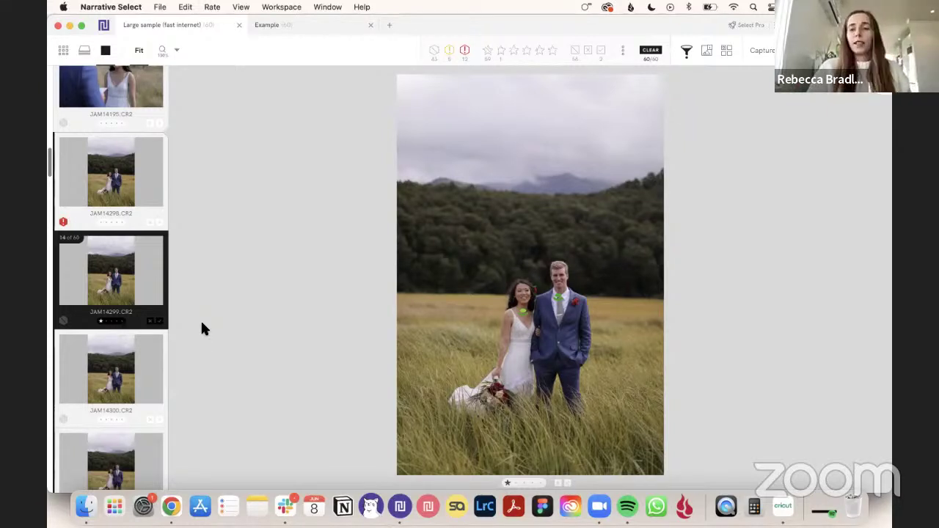
pyautogui.press('Right')
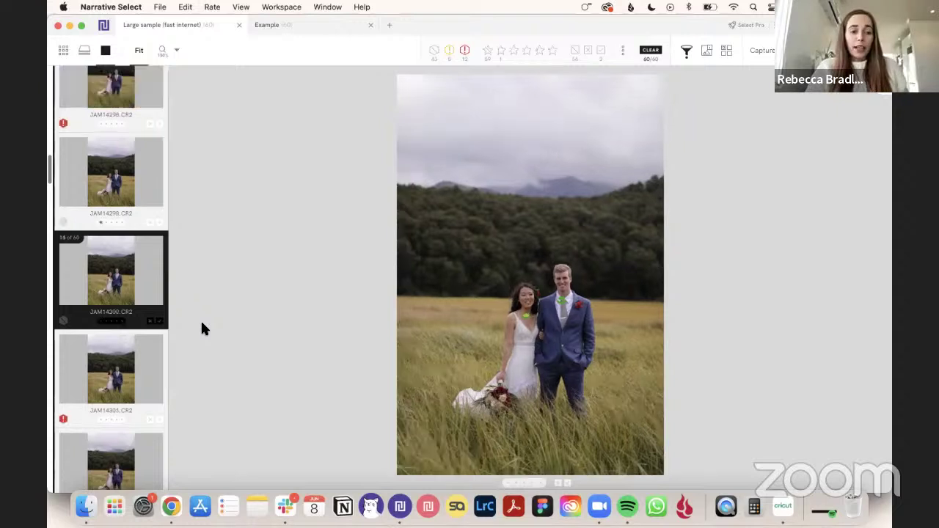
pyautogui.press('Right')
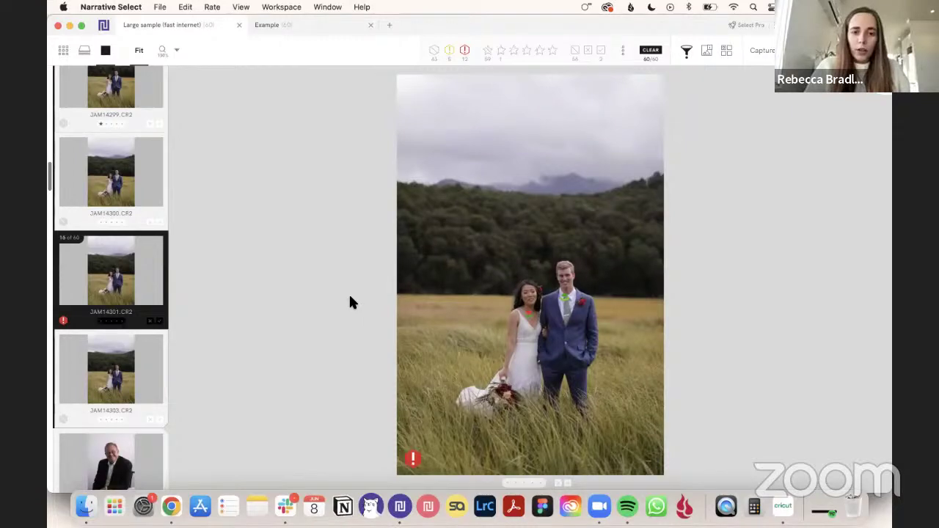
pyautogui.press('Right')
pyautogui.press('Right')
pyautogui.press('Right')
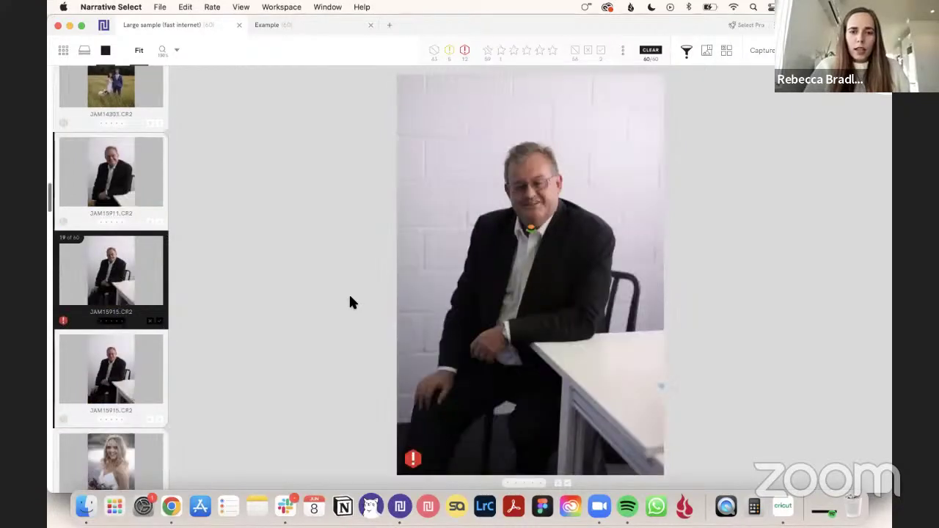
pyautogui.press('Right')
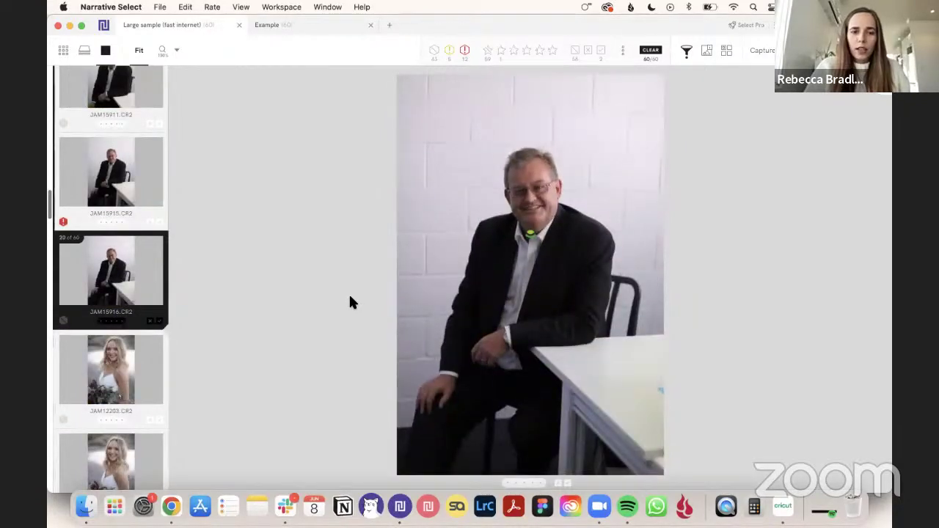
pyautogui.press('Right')
pyautogui.press('Right')
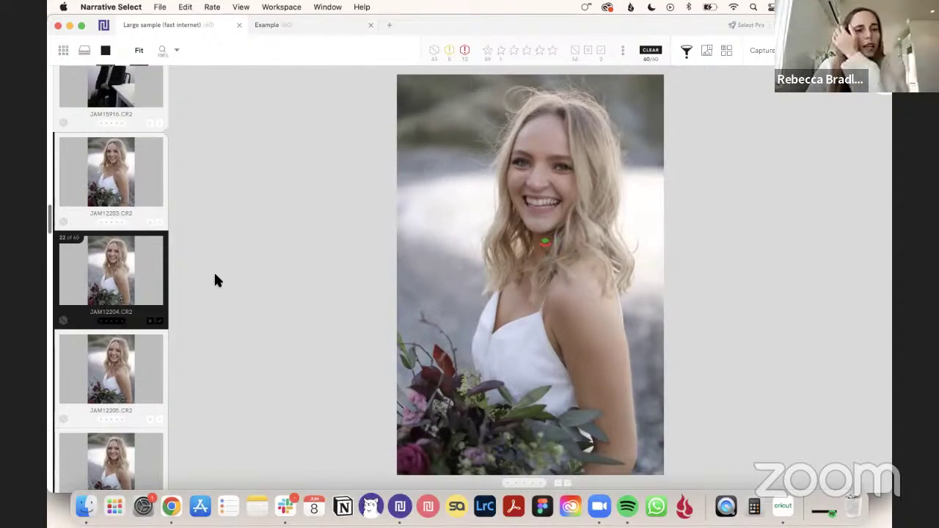
pyautogui.press('Left')
pyautogui.press('Left')
pyautogui.press('Left')
pyautogui.press('Left')
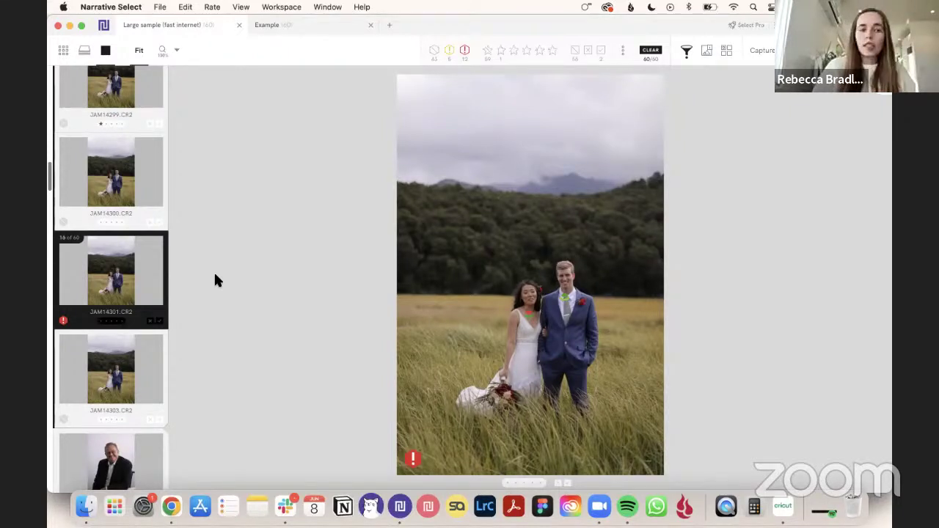
pyautogui.moveTo(415, 461)
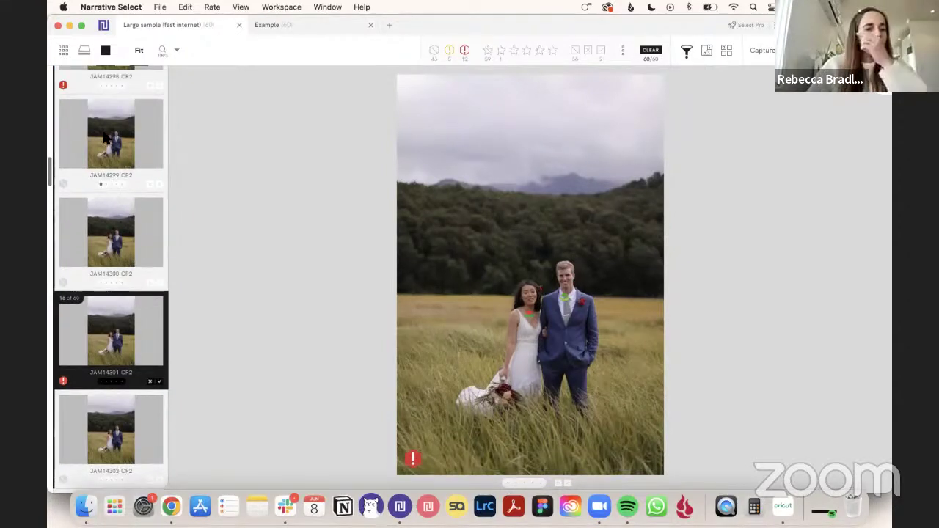
pyautogui.scroll(1, 121, 117)
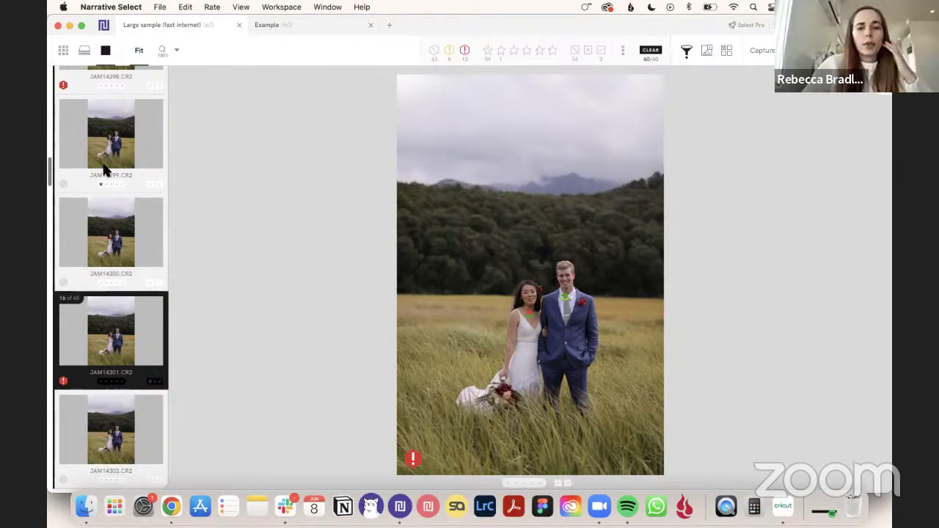
pyautogui.scroll(2, 103, 173)
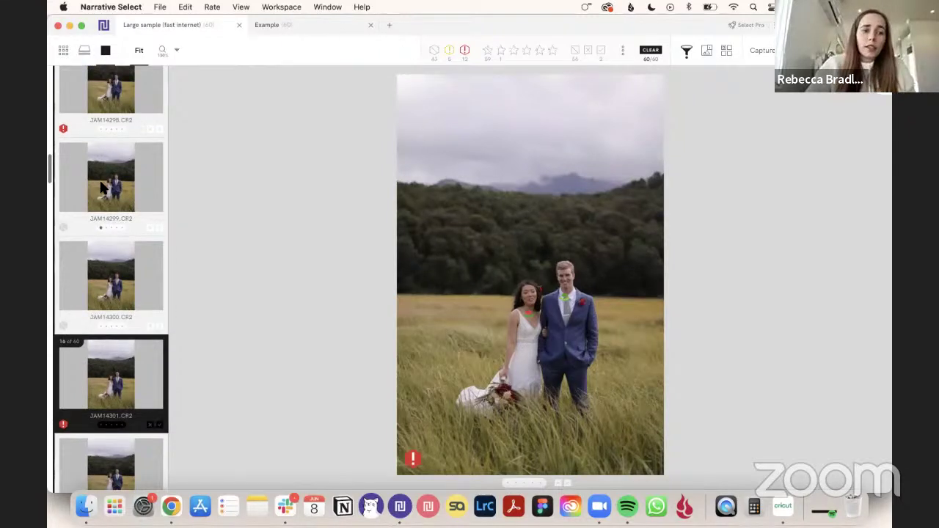
# - View photo JAM14299, then return to the flagged photo JAM14301
pyautogui.click(102, 187)
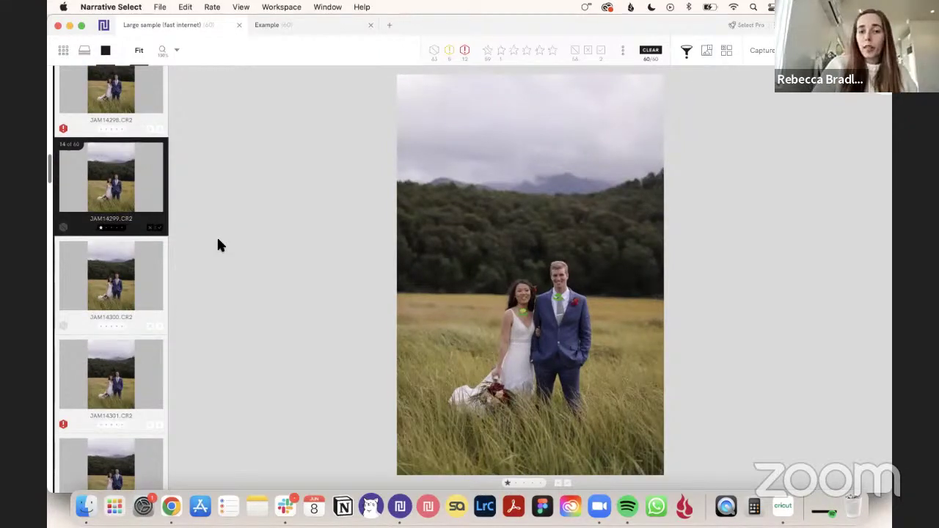
pyautogui.click(109, 370)
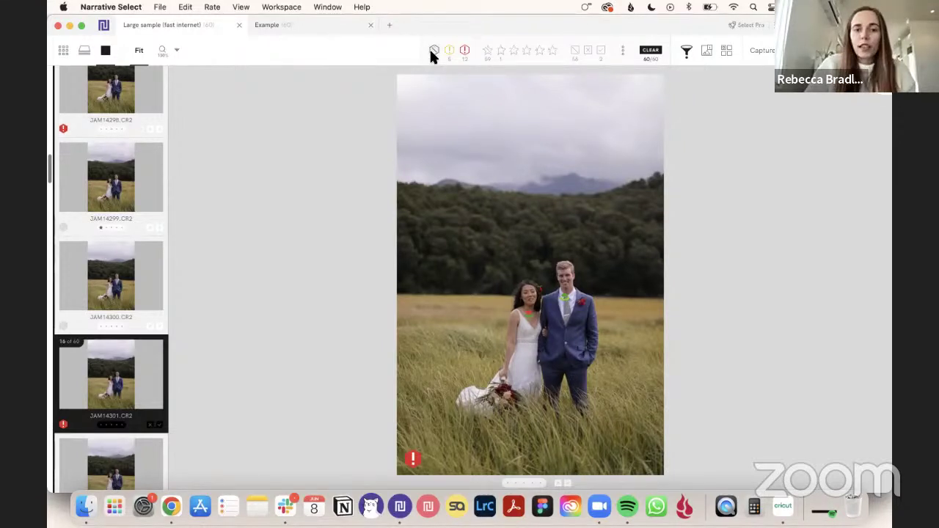
# - Toggle the no-image-assessment-warnings filter on, then off again so all 60 photos show
pyautogui.click(433, 52)
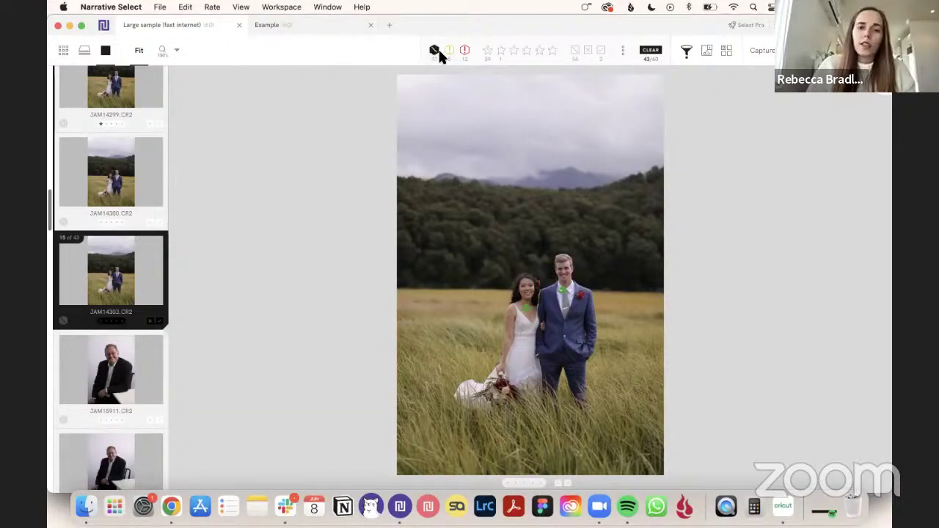
pyautogui.click(435, 51)
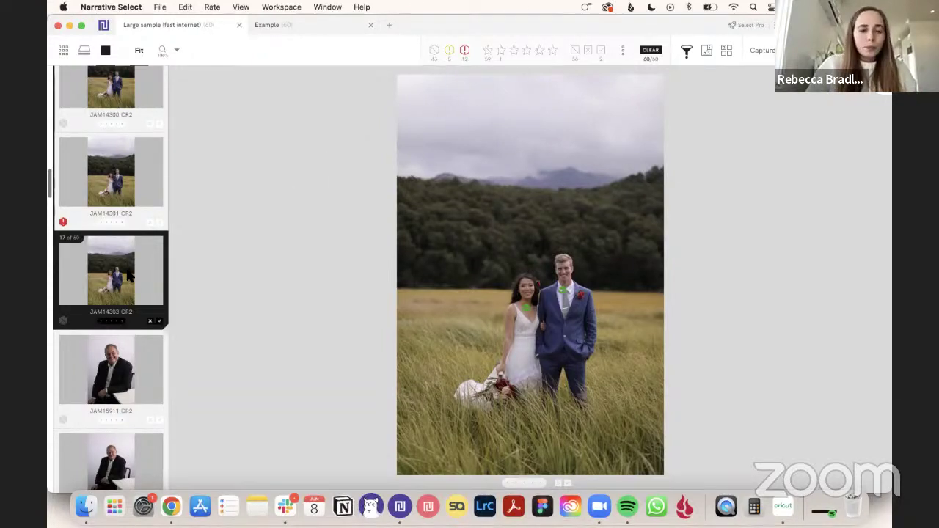
# - Scroll down the filmstrip and open JAM11372, the bridesmaids-on-the-stairs photo
pyautogui.scroll(-5, 126, 275)
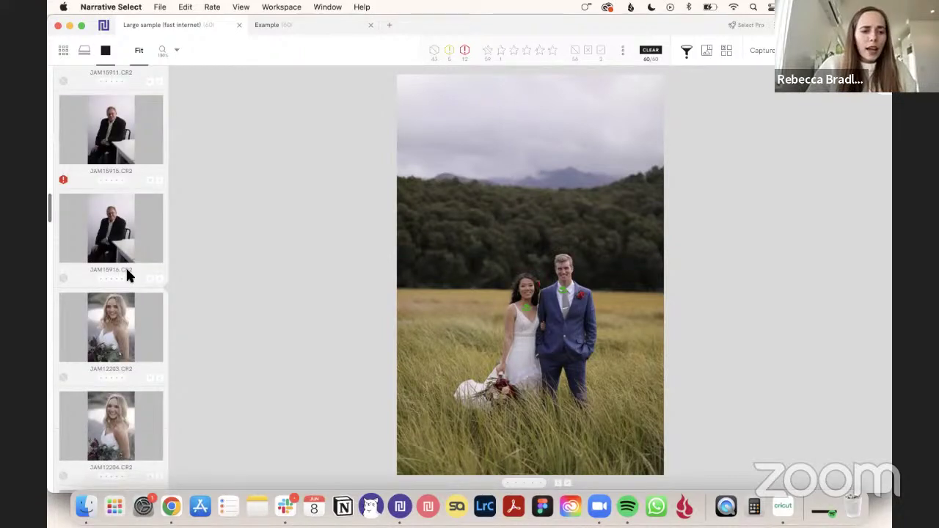
pyautogui.scroll(-10, 126, 275)
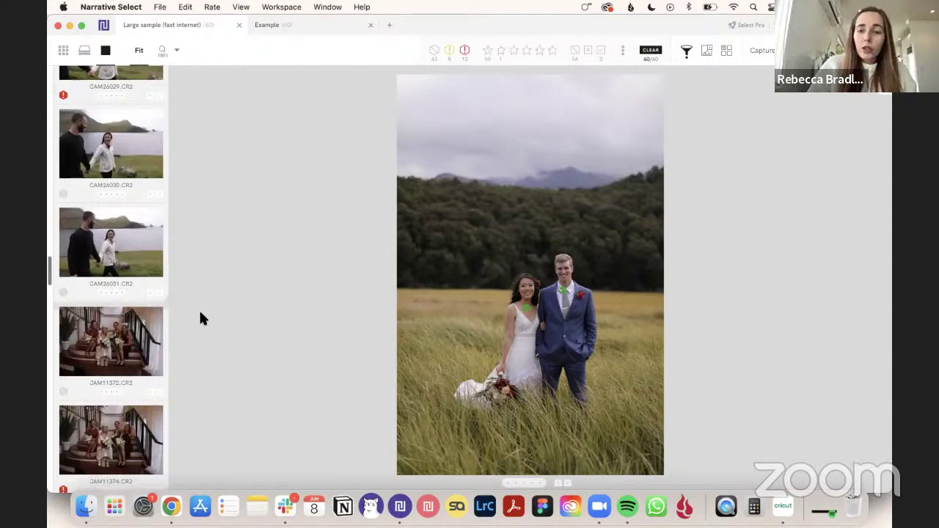
pyautogui.click(203, 318)
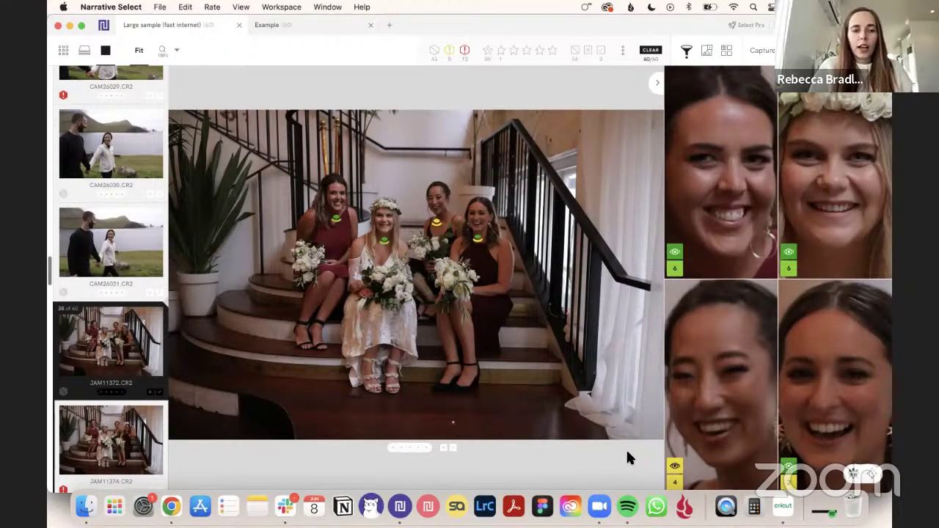
# - On JAM11374, hide face close-ups and zoom through the bridesmaid and bride faces, then open JAM11375
pyautogui.press('Right')
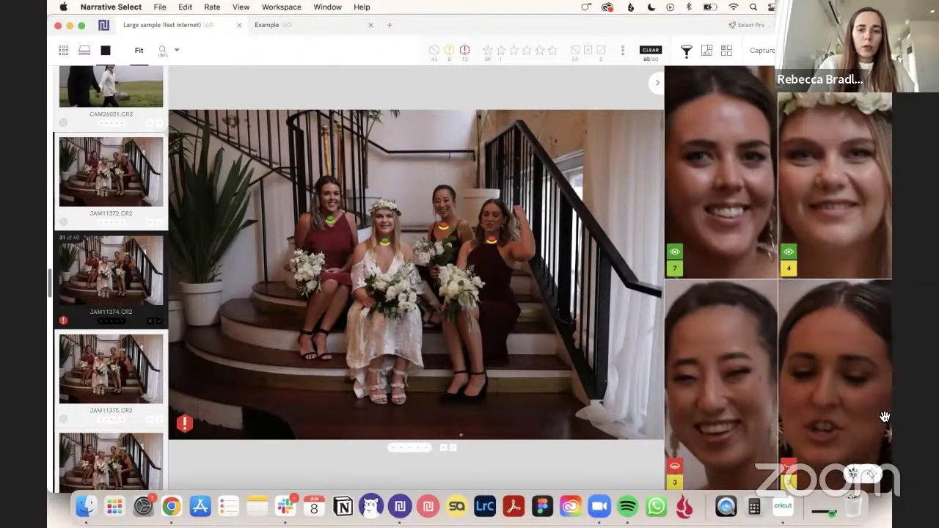
pyautogui.press('f')
pyautogui.press('space')
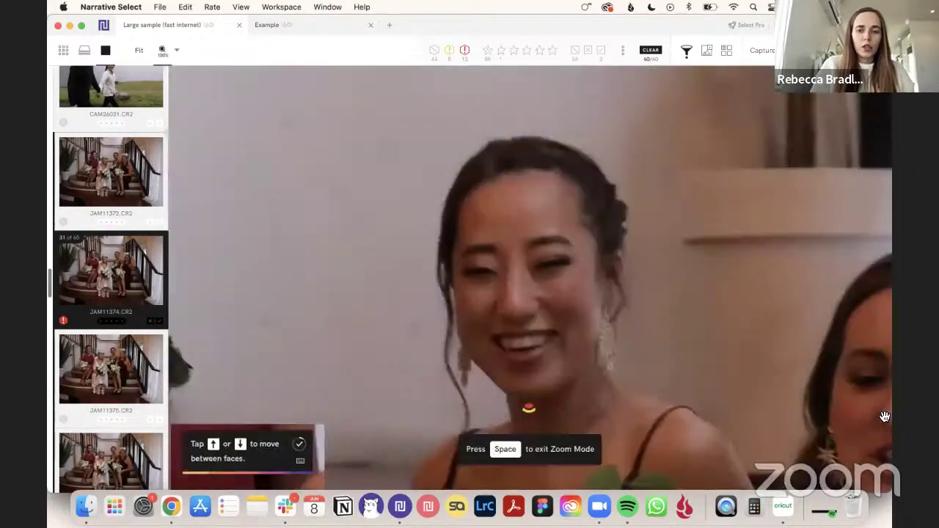
pyautogui.press('Down')
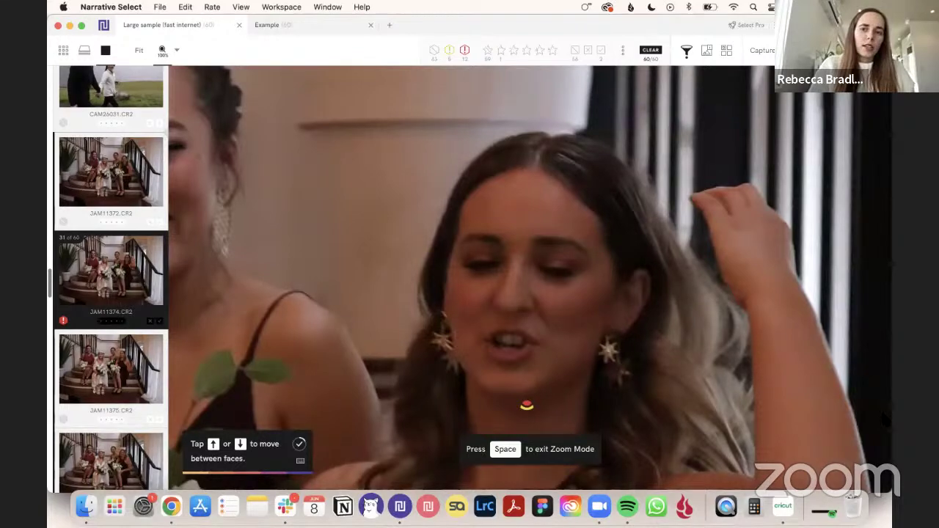
pyautogui.press('Up')
pyautogui.press('space')
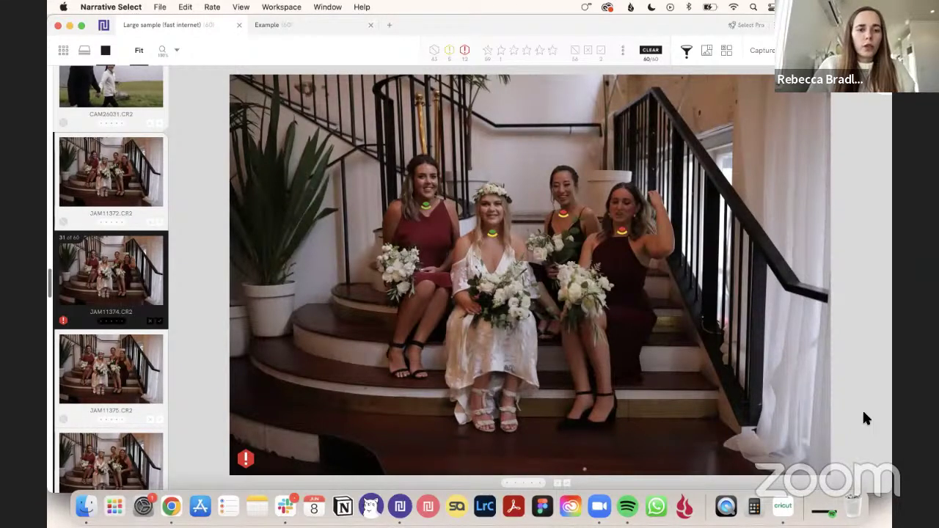
pyautogui.click(145, 389)
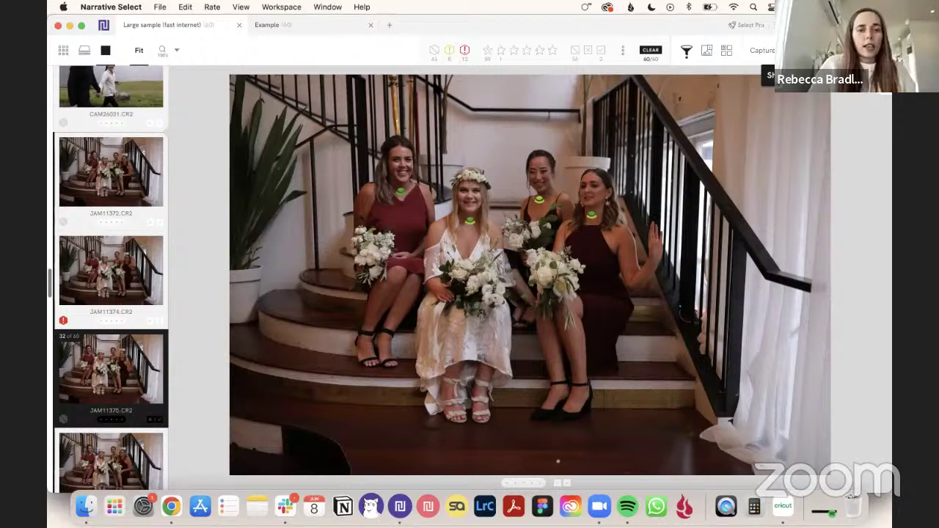
pyautogui.click(786, 50)
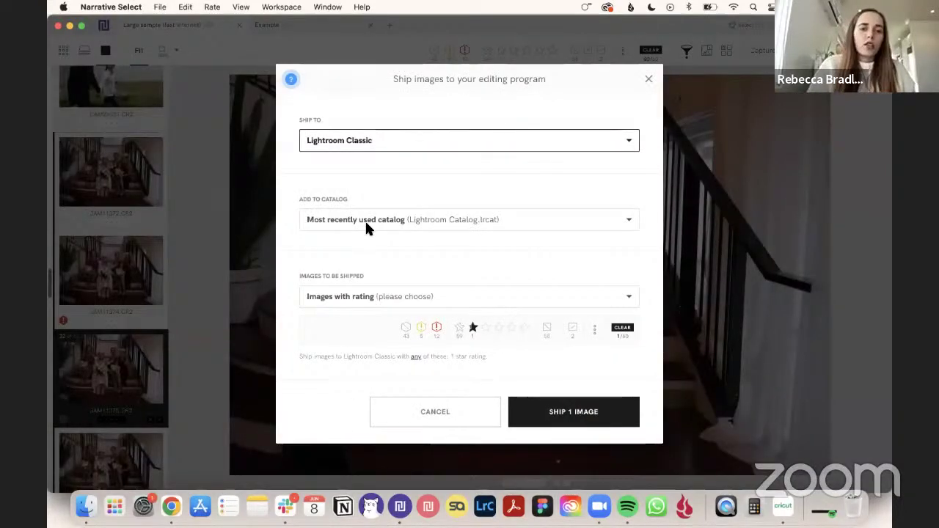
pyautogui.click(416, 224)
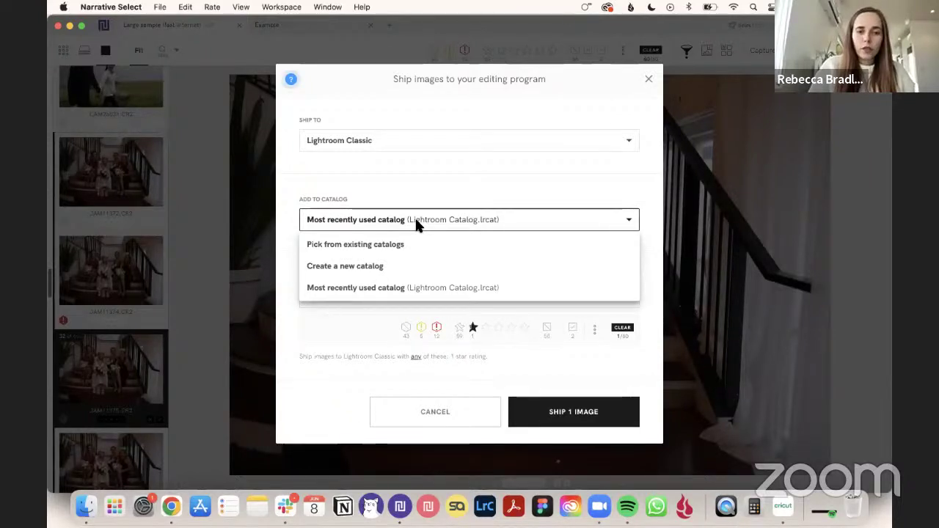
pyautogui.click(390, 214)
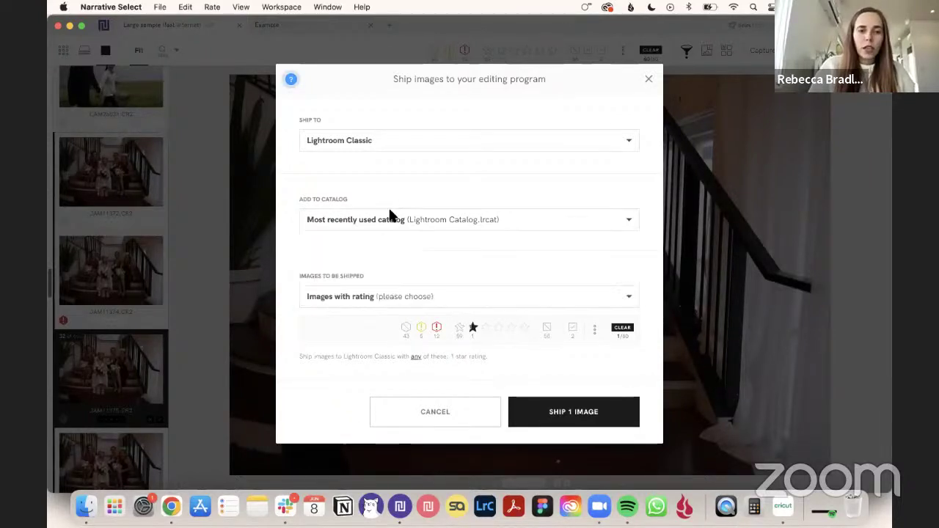
pyautogui.click(370, 294)
pyautogui.click(490, 328)
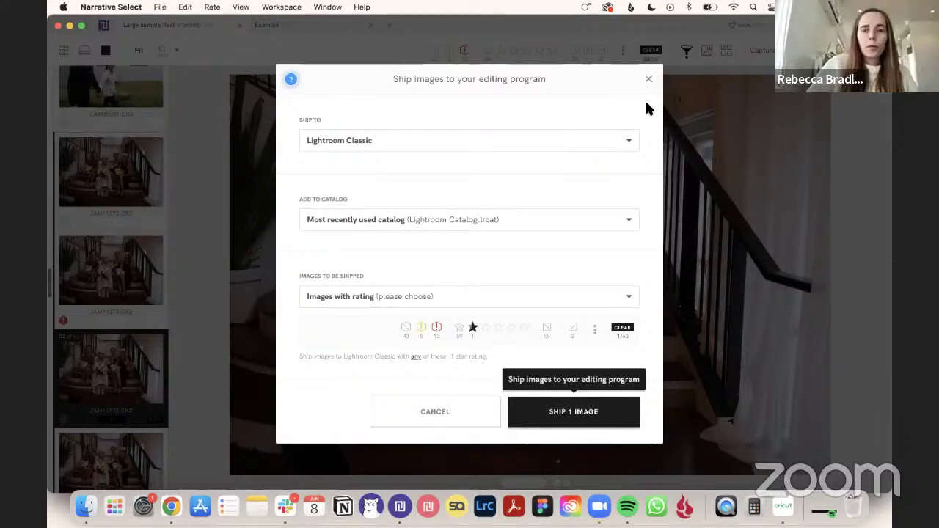
pyautogui.click(643, 77)
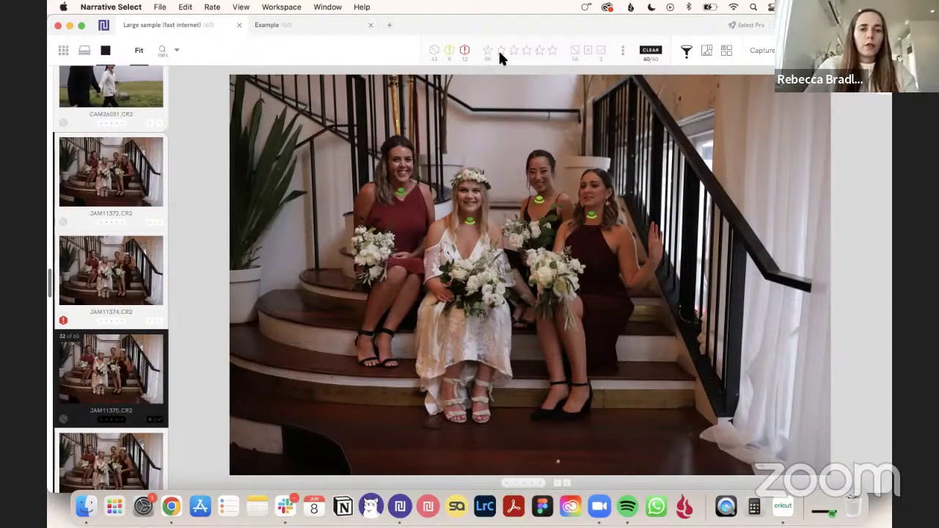
# - Bring up the actions menu for the 1-star photo JAM14299
pyautogui.rightClick(131, 131)
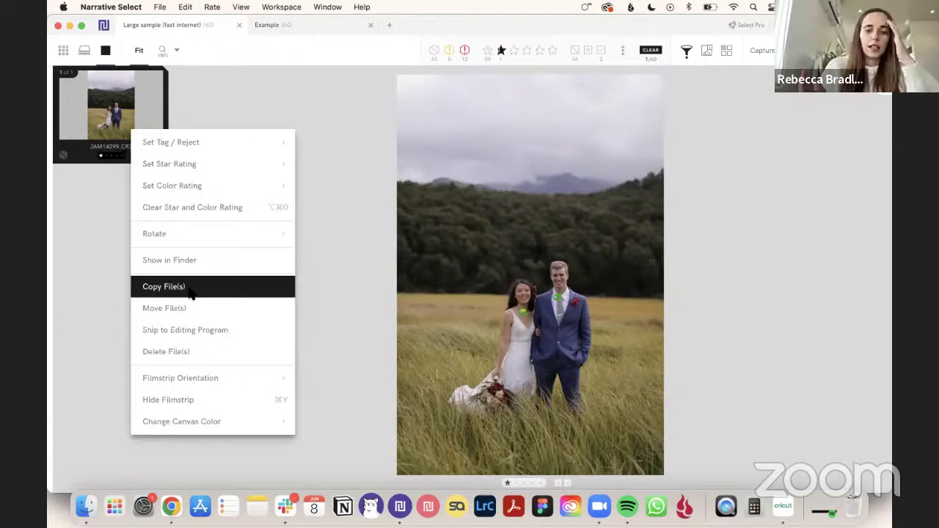
pyautogui.click(330, 277)
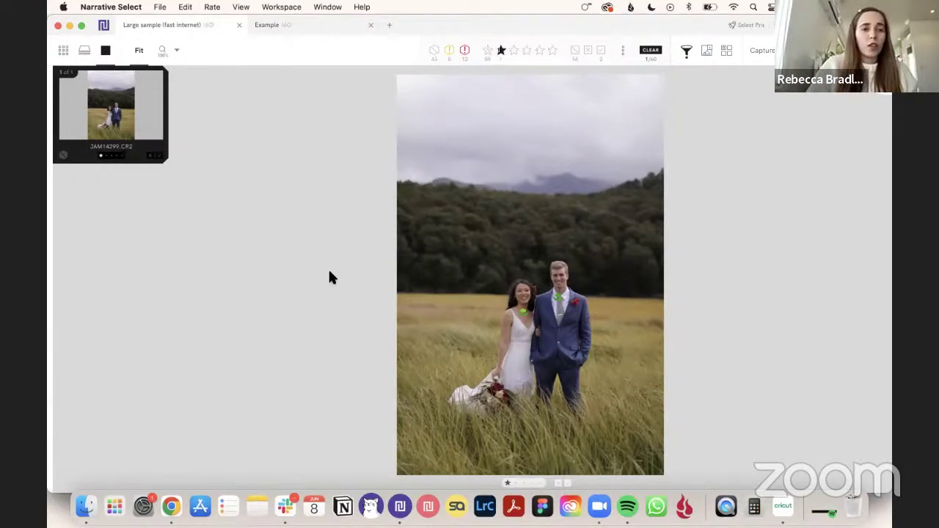